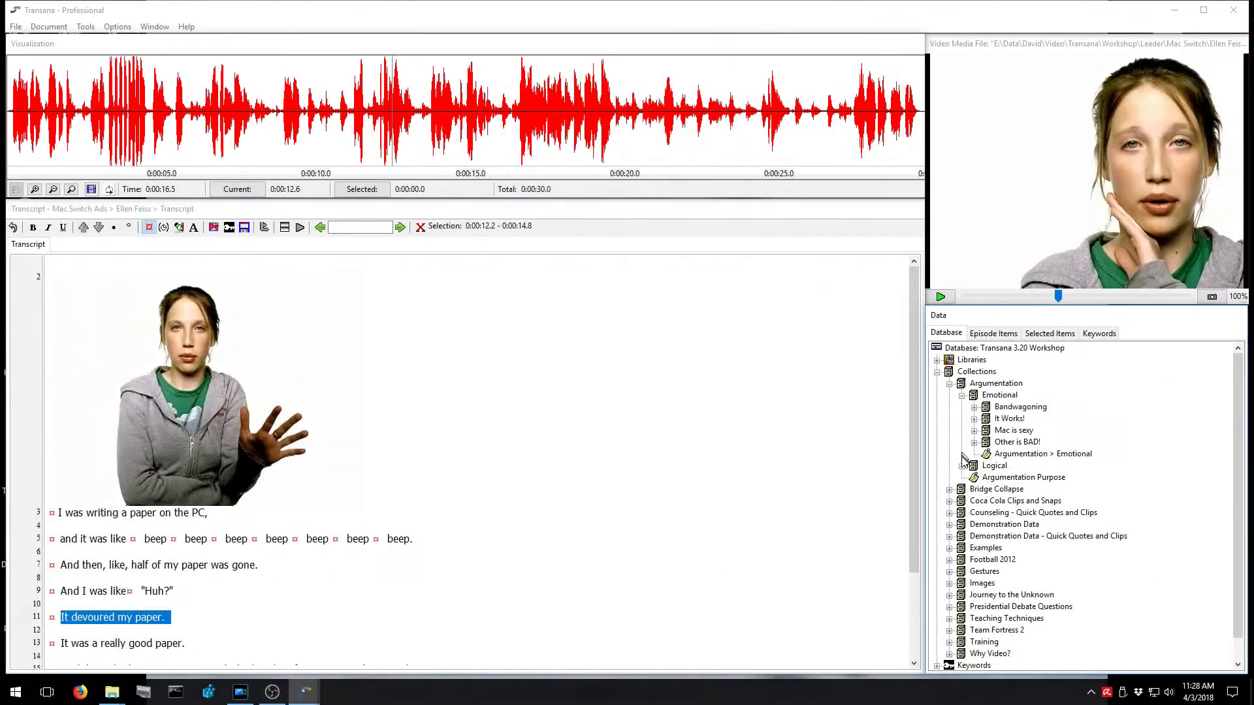
Step: Expand the Logical, Bandwagoning, Follow Me! and It Works! collections to list their clips
left_click(962, 466)
left_click(974, 407)
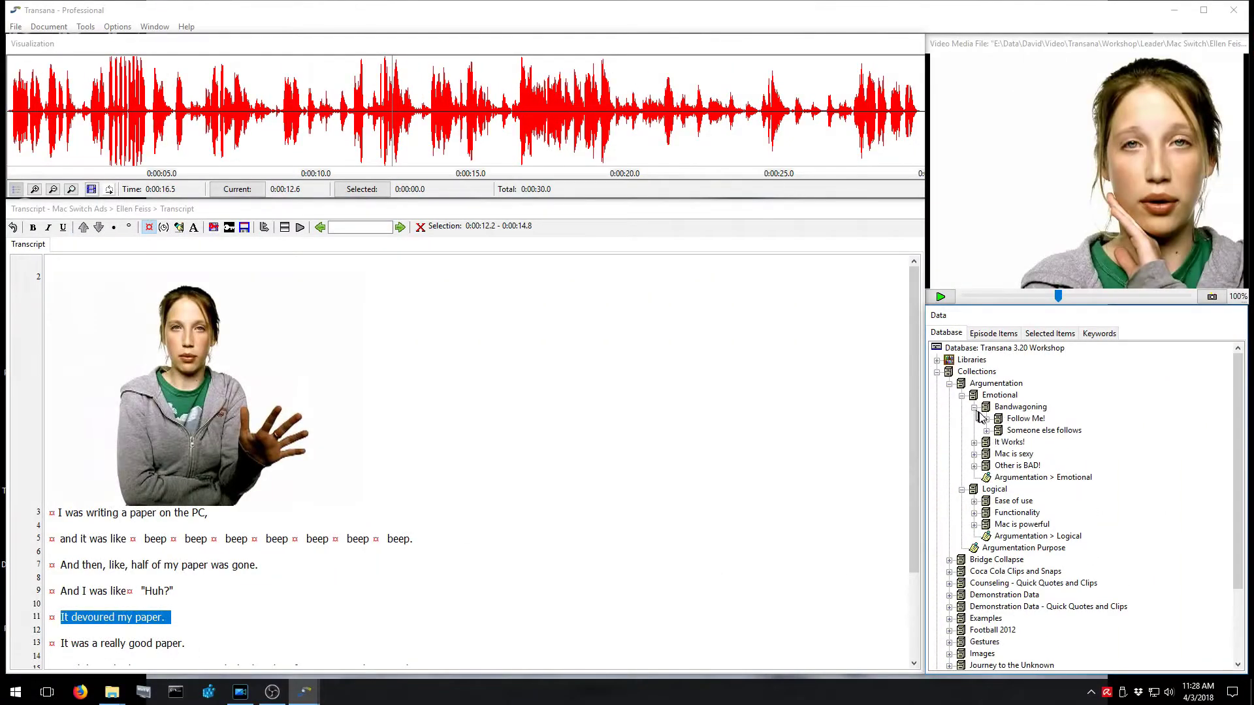
left_click(986, 419)
scroll(986, 411, "down", 5)
left_click(973, 384)
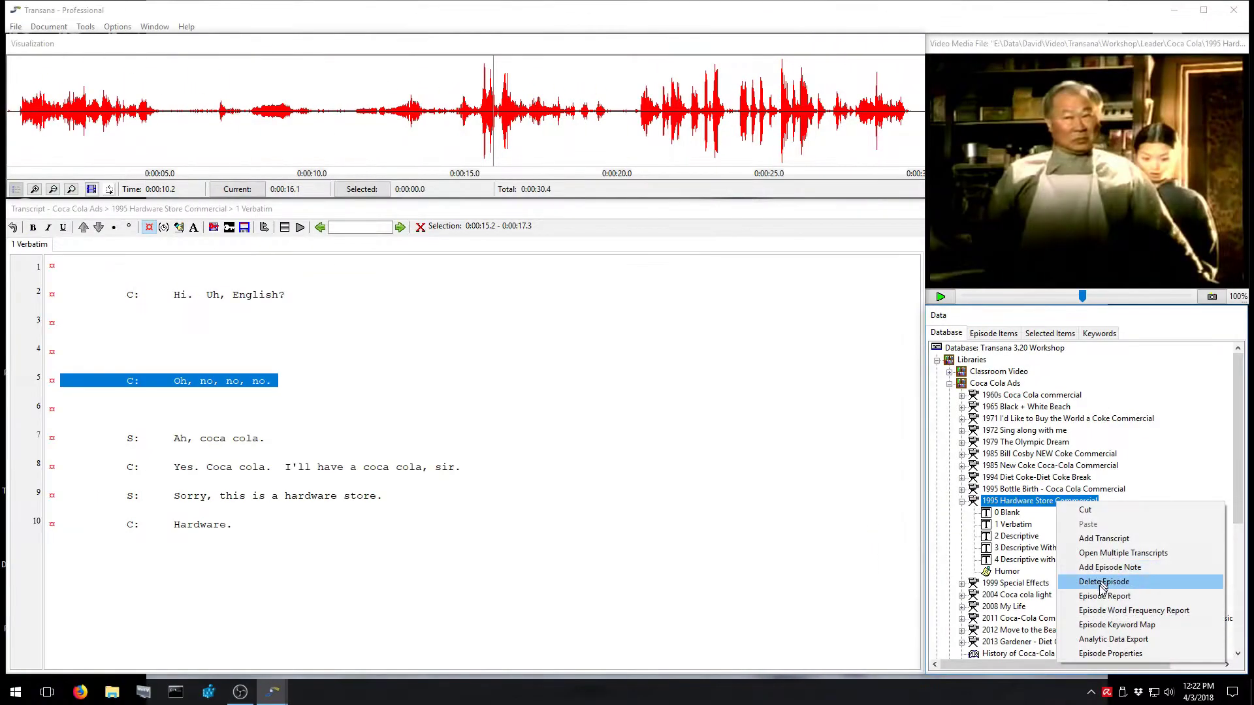
Step: Generate an episode report for the hardware store commercial and a keyword map for Team Fortress 2
left_click(1104, 596)
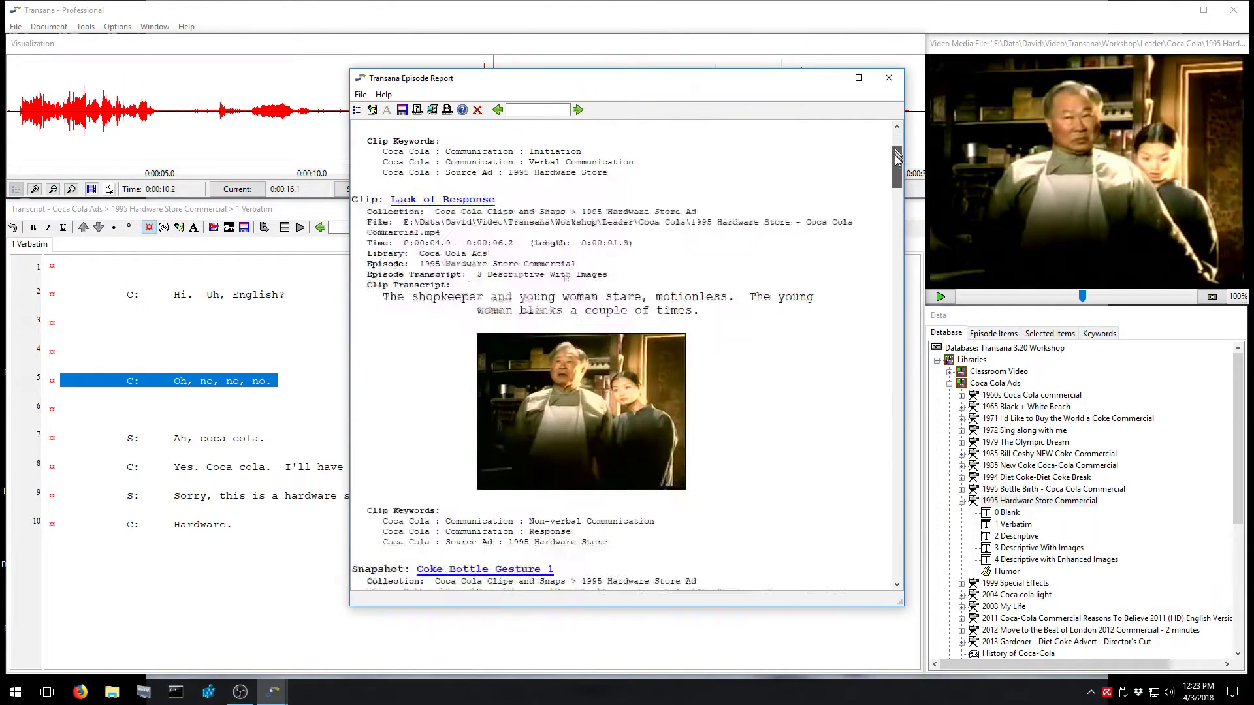
left_click_drag(898, 140, 888, 561)
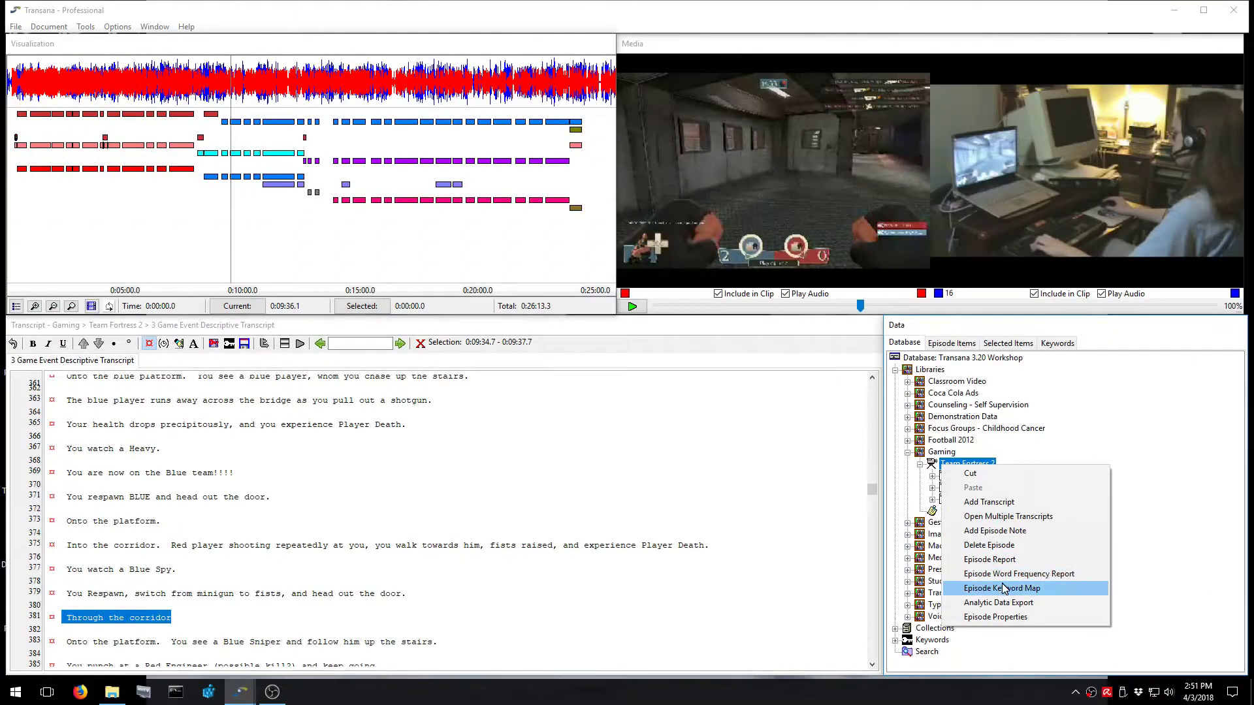
left_click(1004, 588)
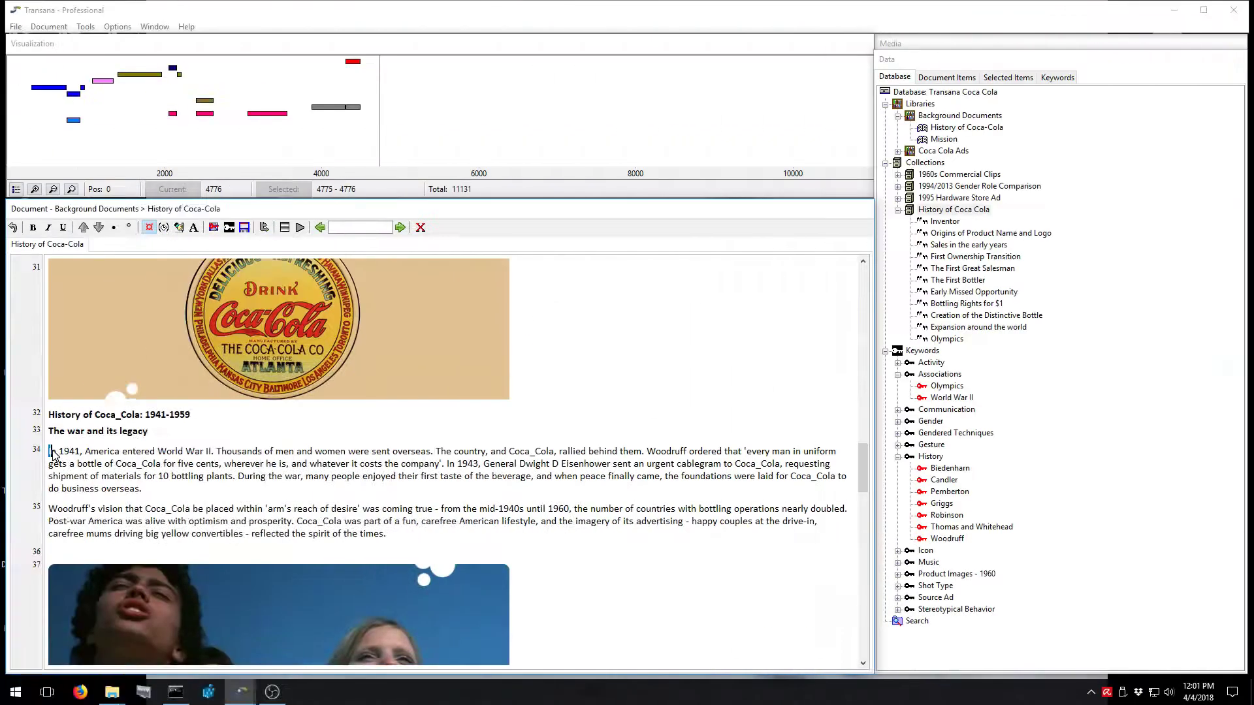
Step: Save paragraph 34 as quote 'World War II' in the History of Coca Cola collection
mouse_move(49, 451)
left_mouse_down()
mouse_move(209, 511)
mouse_move(397, 543)
left_mouse_up()
left_click_drag(897, 426, 953, 210)
type("World War II")
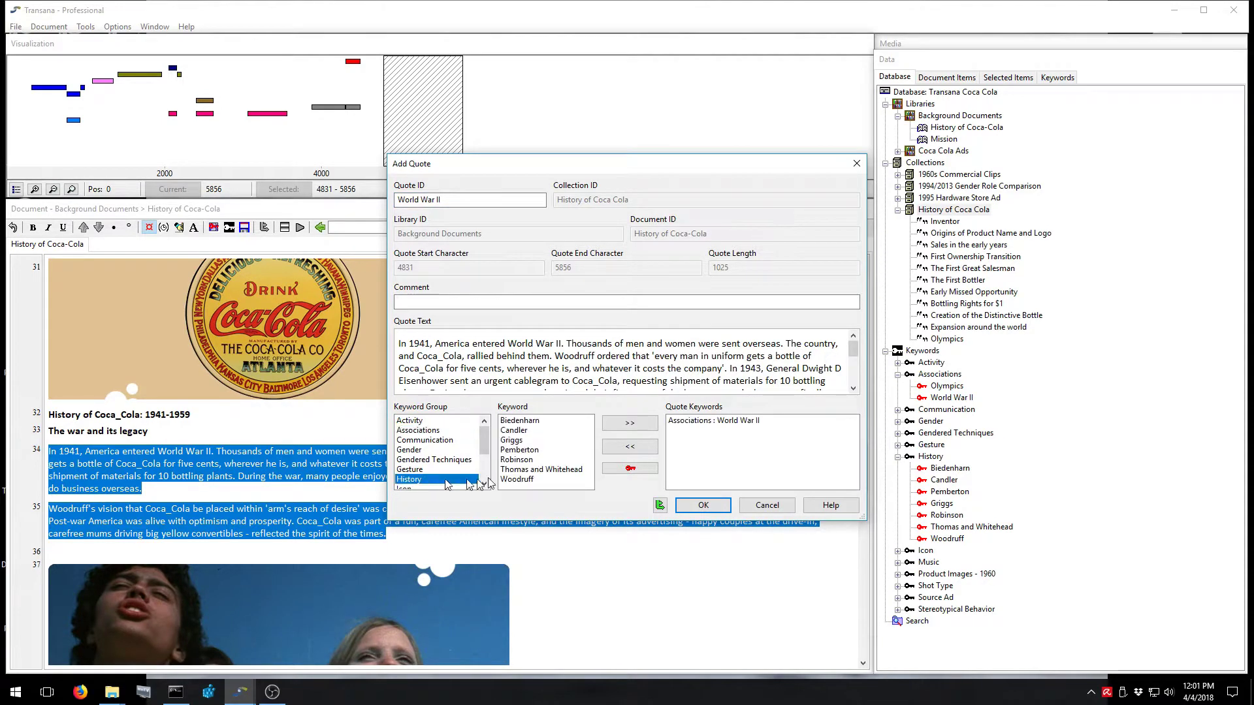
left_click(699, 506)
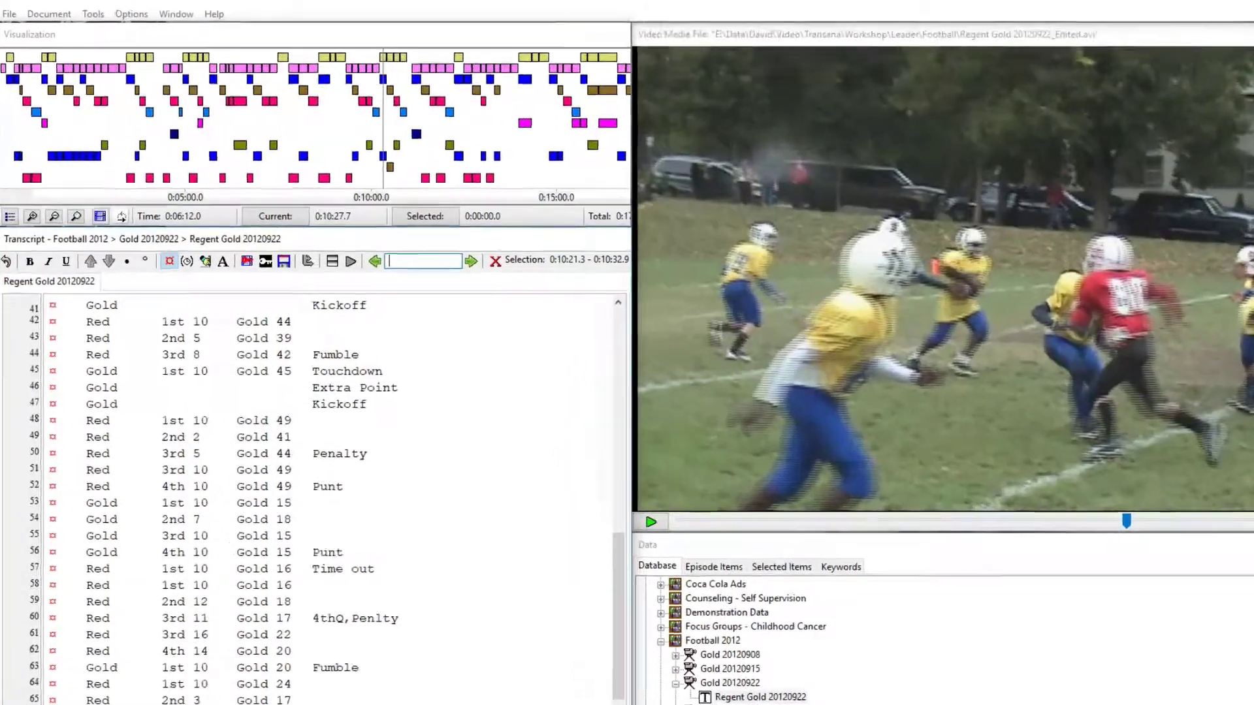
Step: Search the football transcript for 'touchdown' and step through two matches
type("tou")
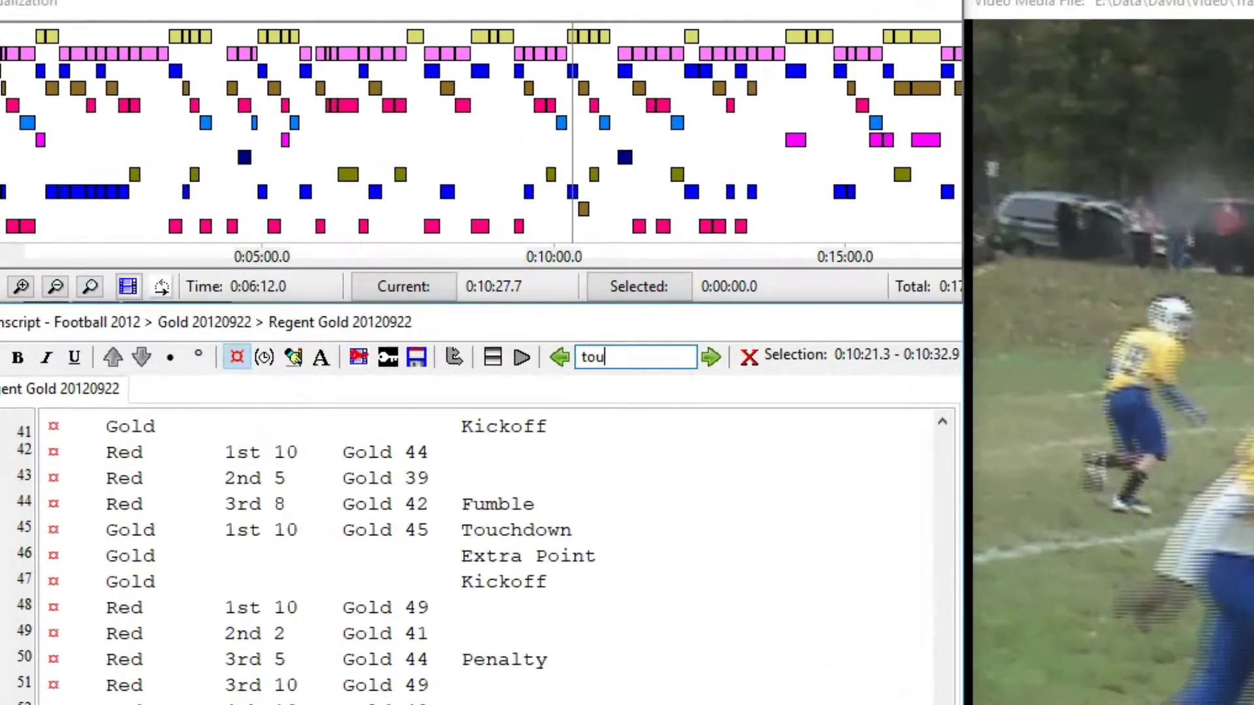
type("chdown")
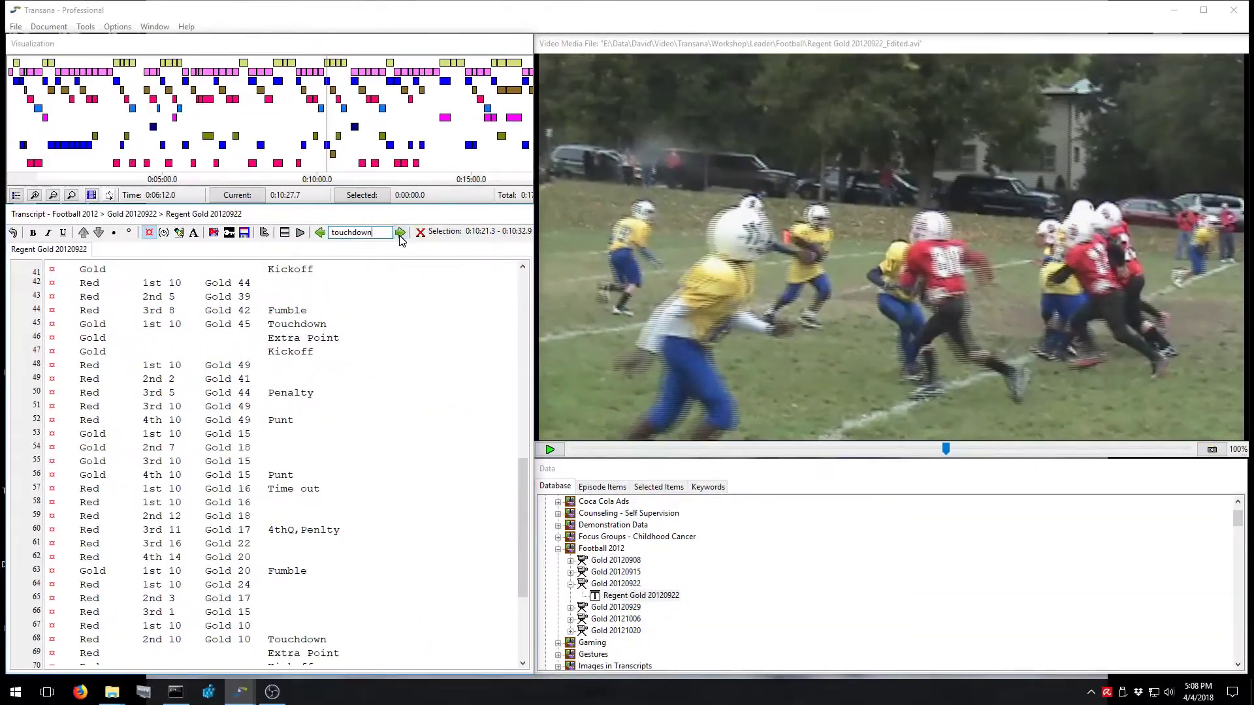
left_click(400, 234)
left_click(399, 234)
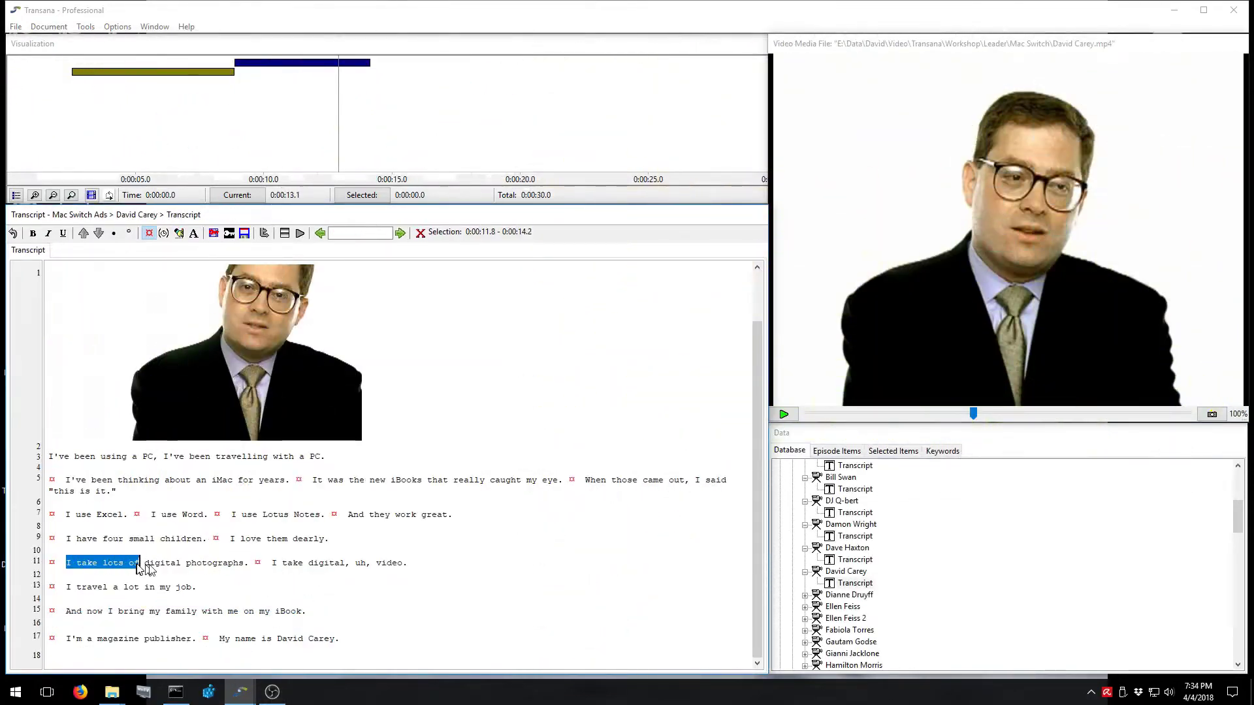
Step: Save the digital photographs sentence as clip 'Digital Photographs' under Functionality
left_click_drag(139, 565, 248, 566)
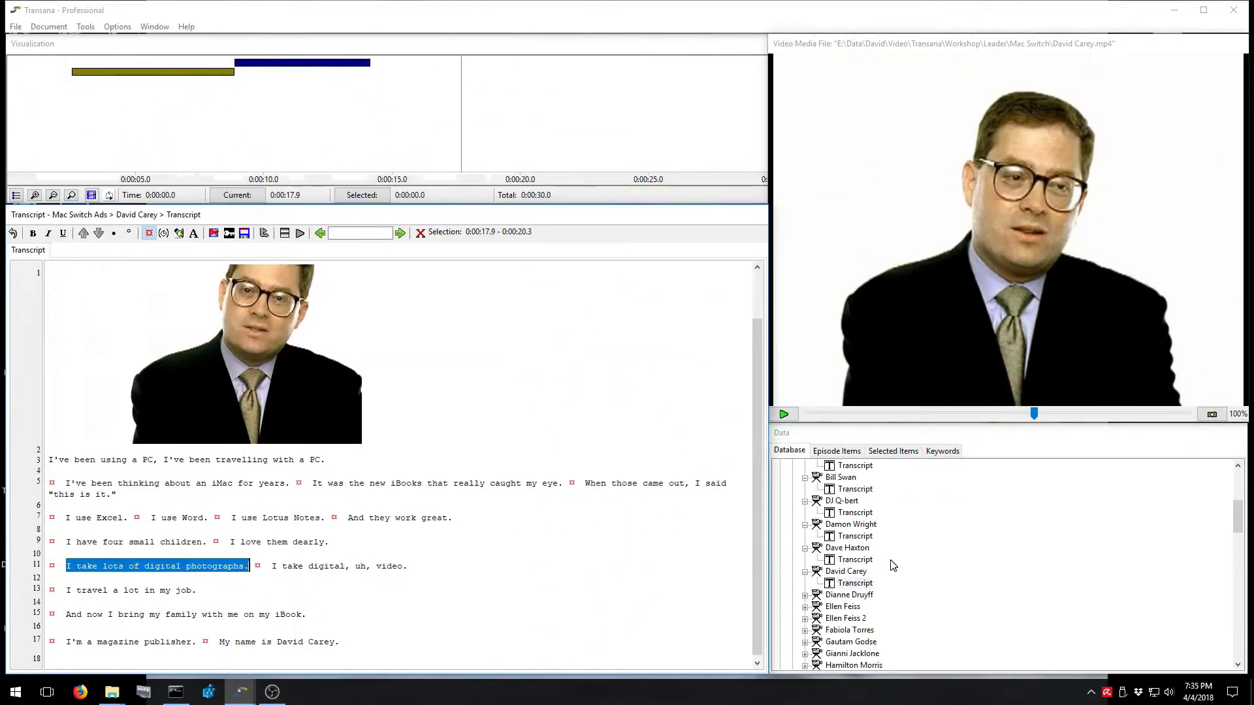
scroll(893, 562, "down", 10)
scroll(893, 563, "down", 1)
left_click_drag(894, 563, 869, 627)
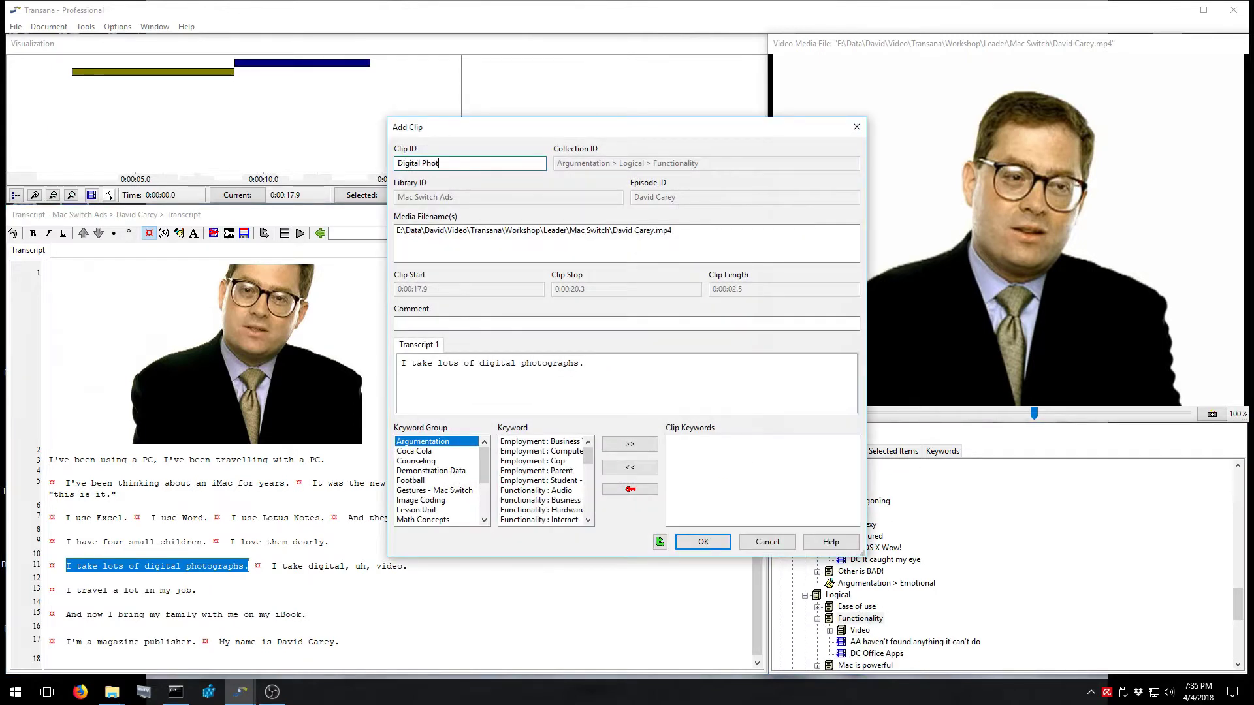
type("phs")
scroll(563, 510, "down", 3)
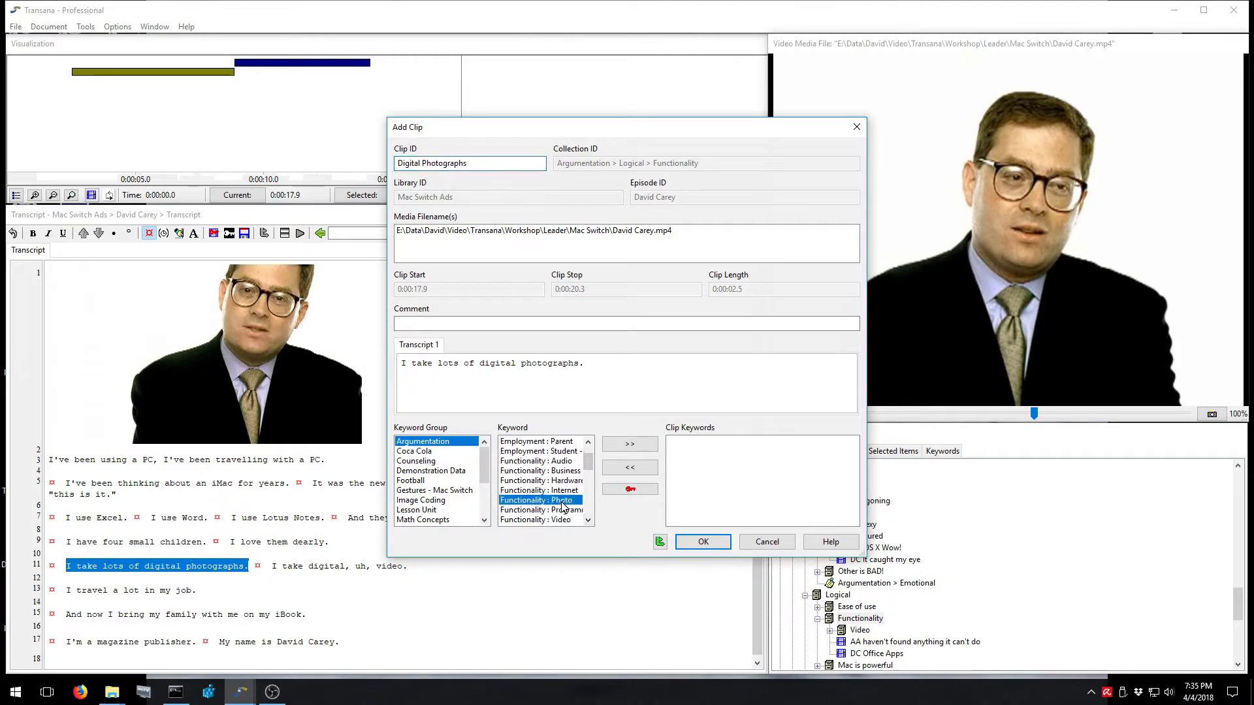
left_click(702, 542)
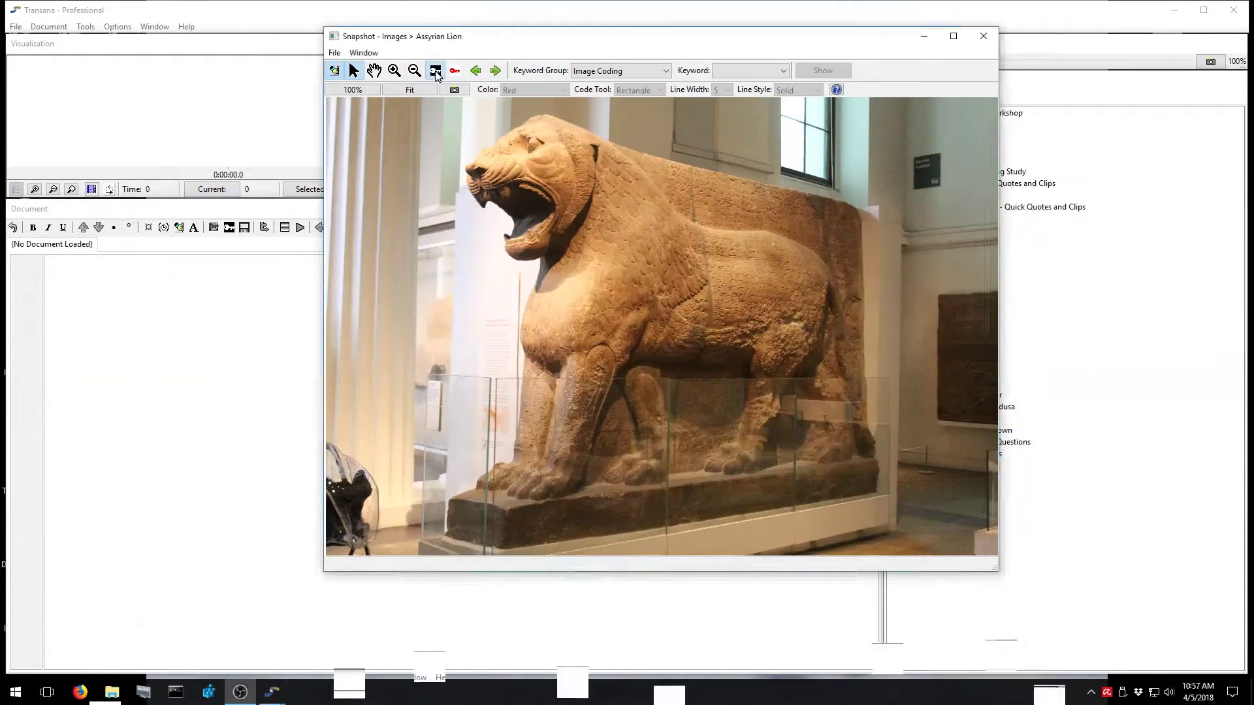
left_click(436, 72)
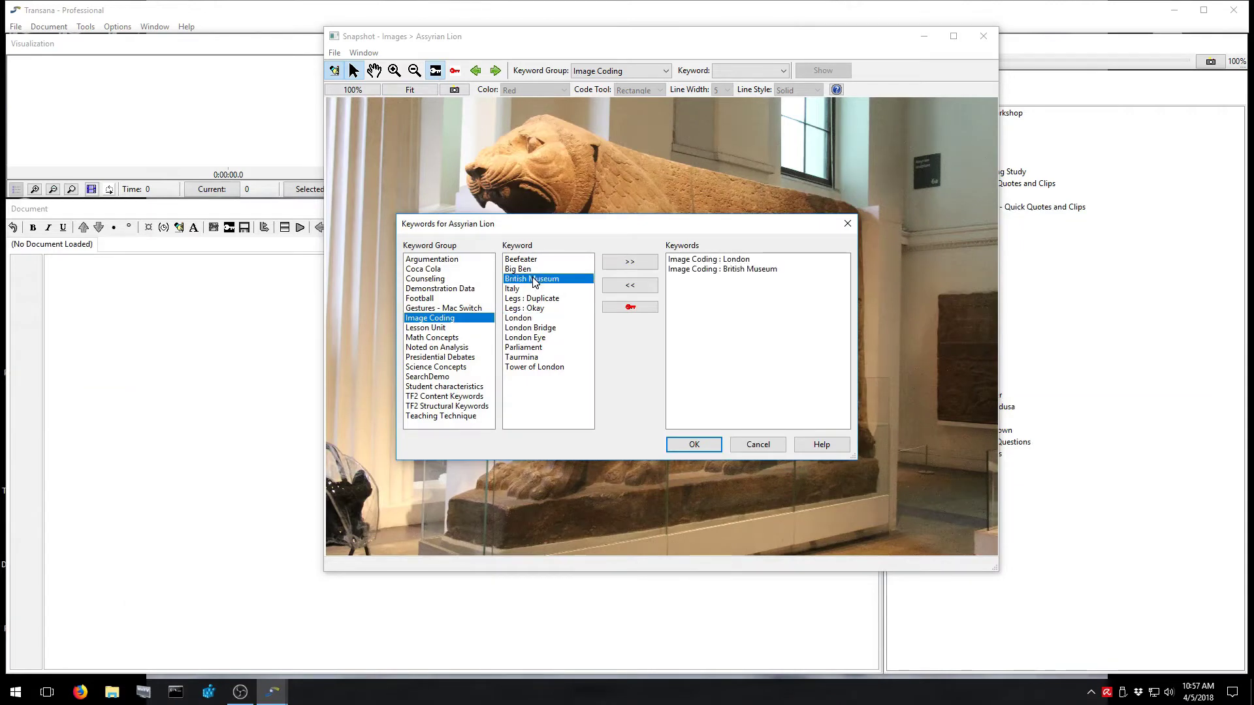
Step: Outline two lion legs with Legs : Okay rectangles, then switch the keyword to Legs : Duplicate
left_click(706, 448)
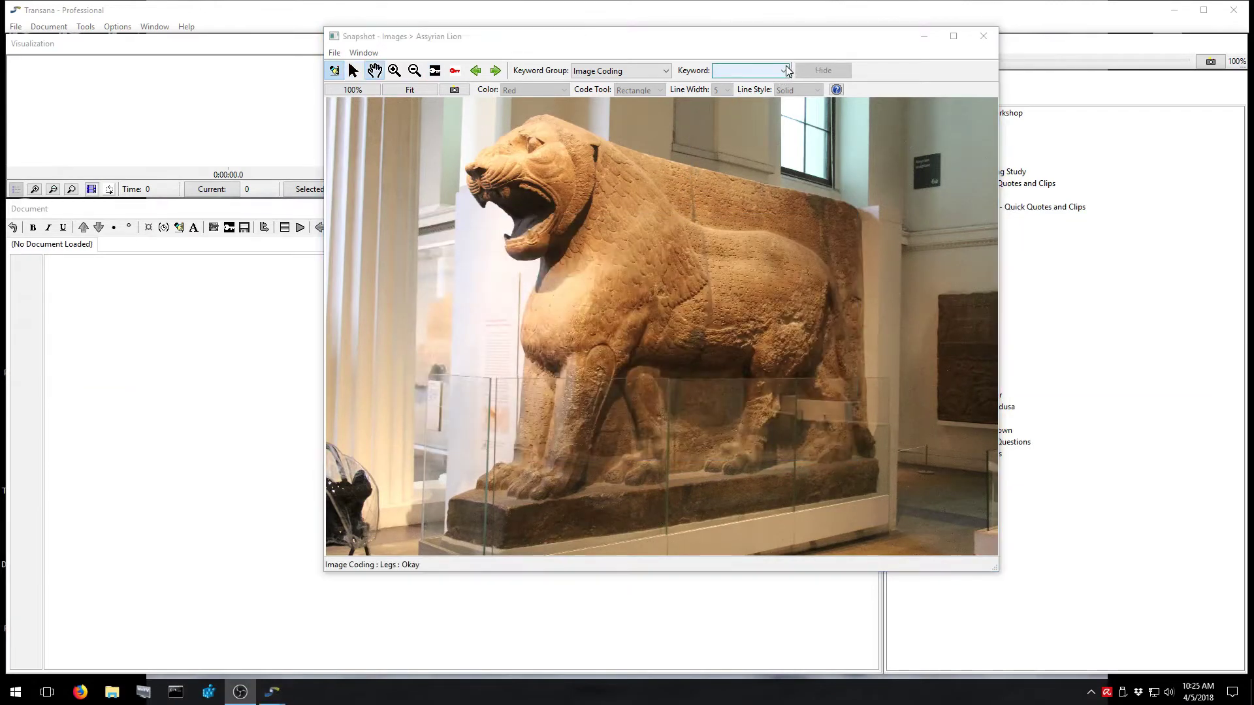
left_click(786, 70)
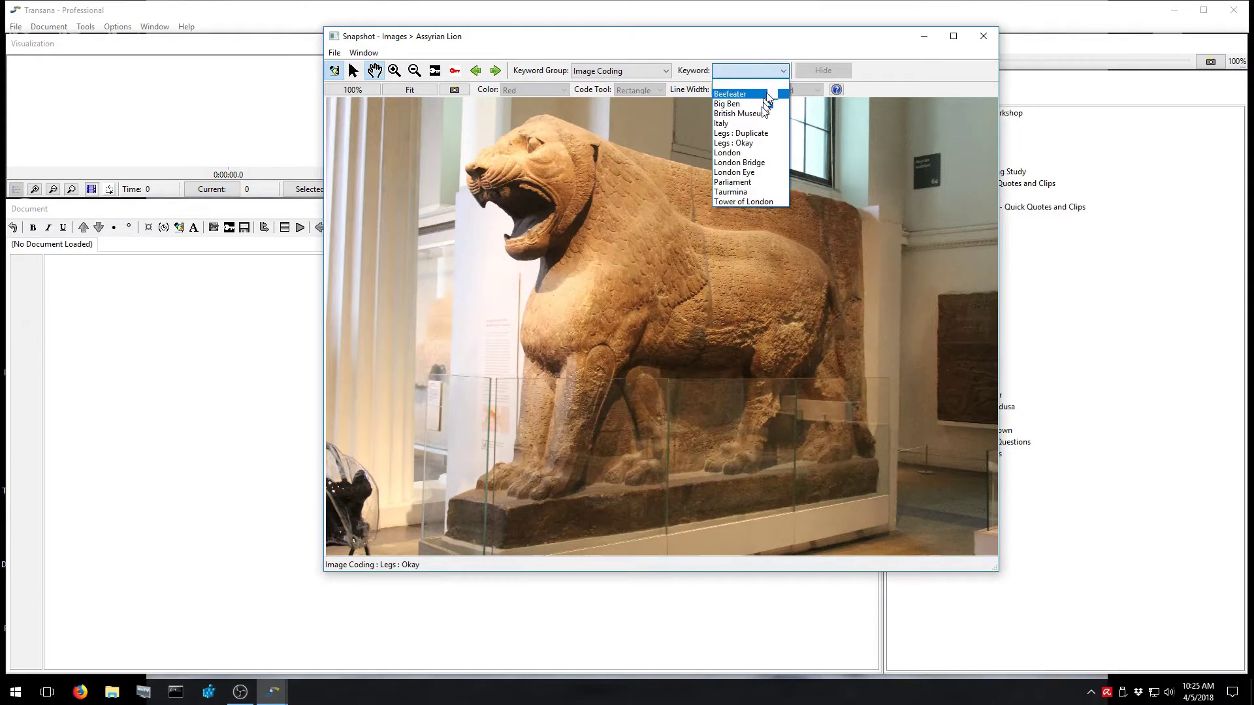
left_click(757, 143)
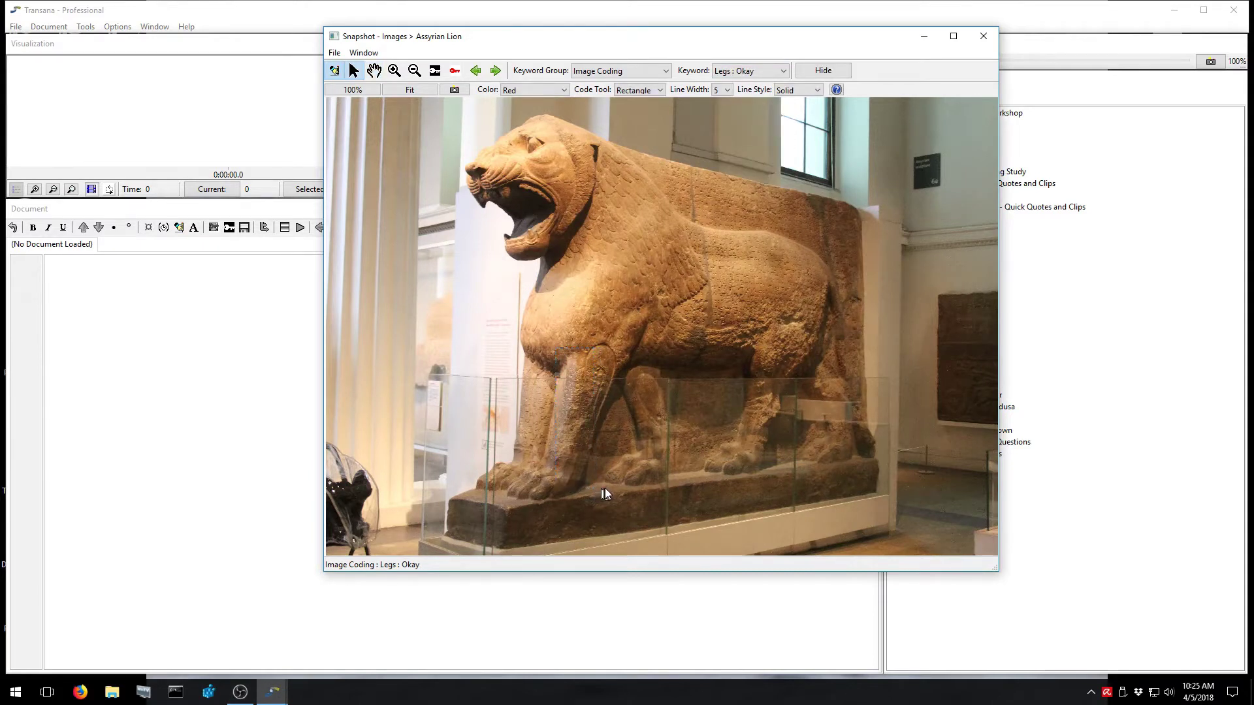
left_click_drag(556, 348, 604, 488)
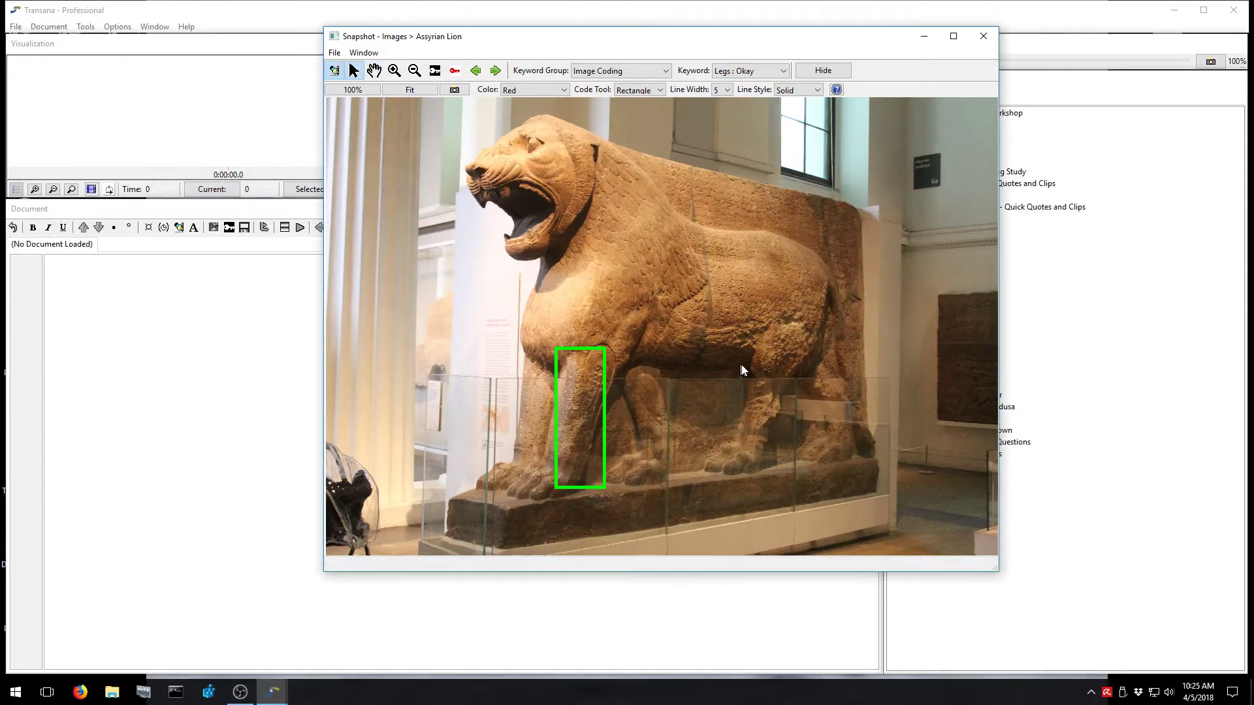
left_click_drag(803, 374, 859, 463)
left_click(783, 70)
left_click(744, 98)
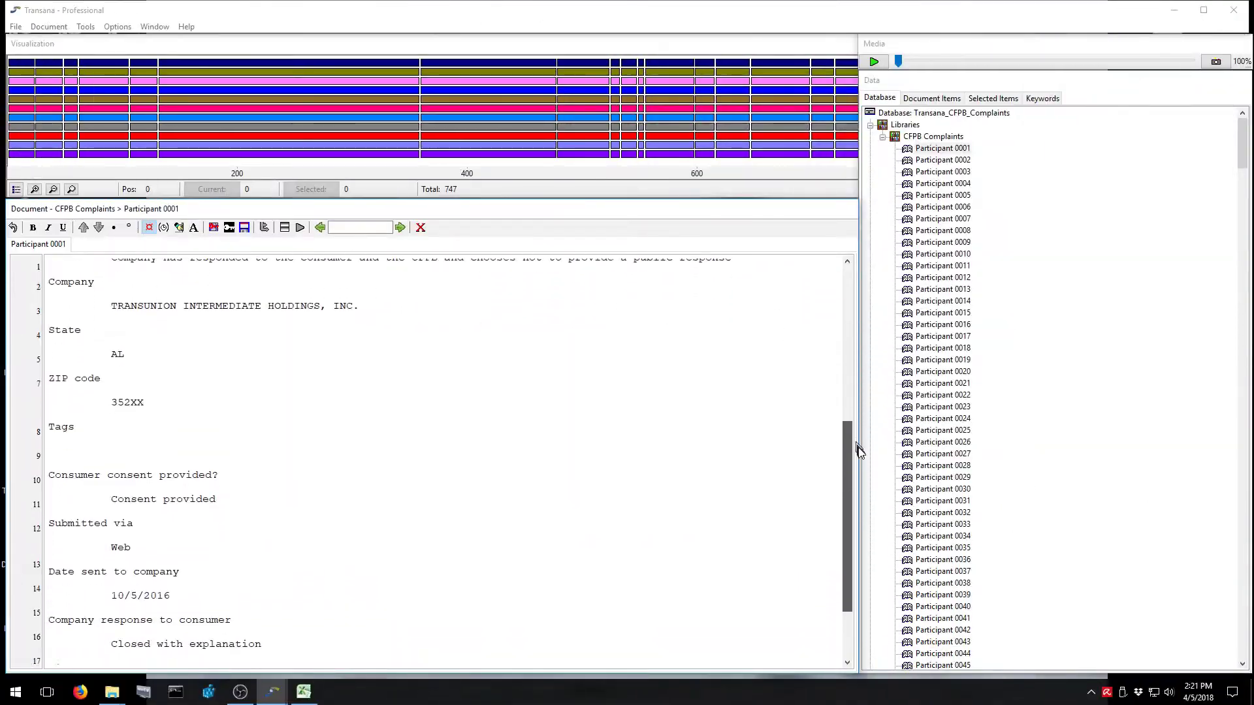
Step: Open the Q0006 consumer complaint narrative from the imported survey data
scroll(858, 451, "down", 2)
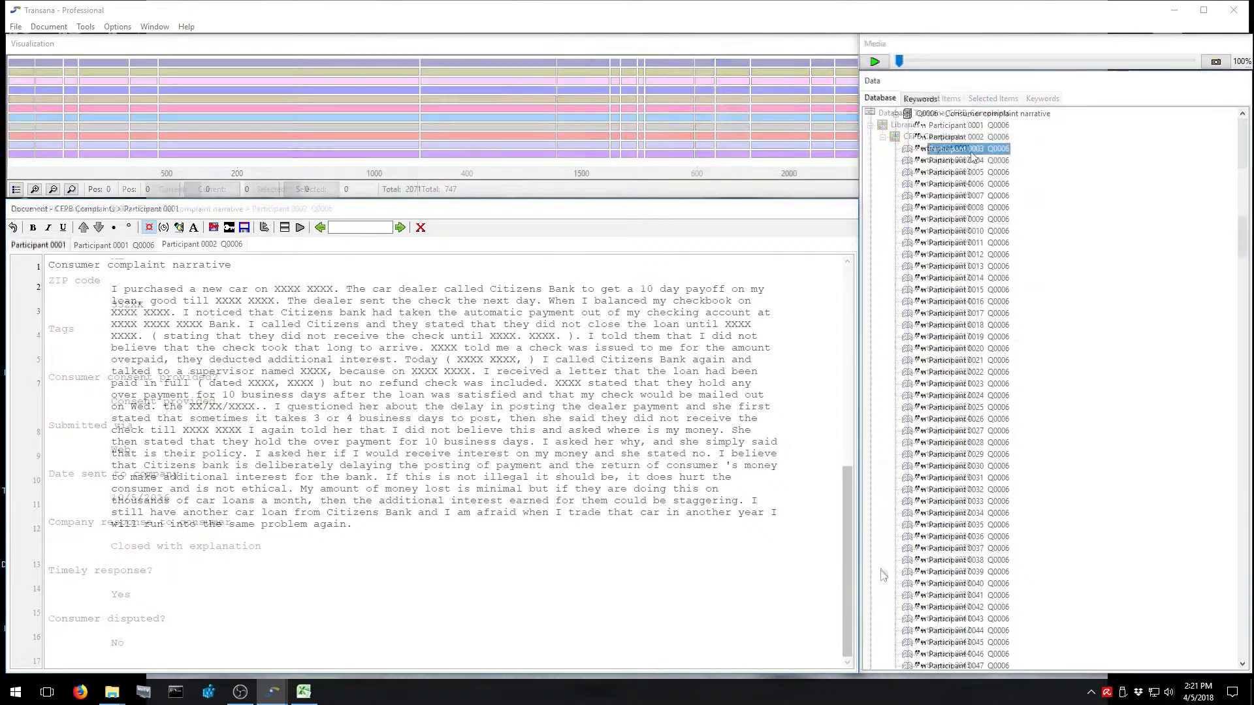
double_click(972, 150)
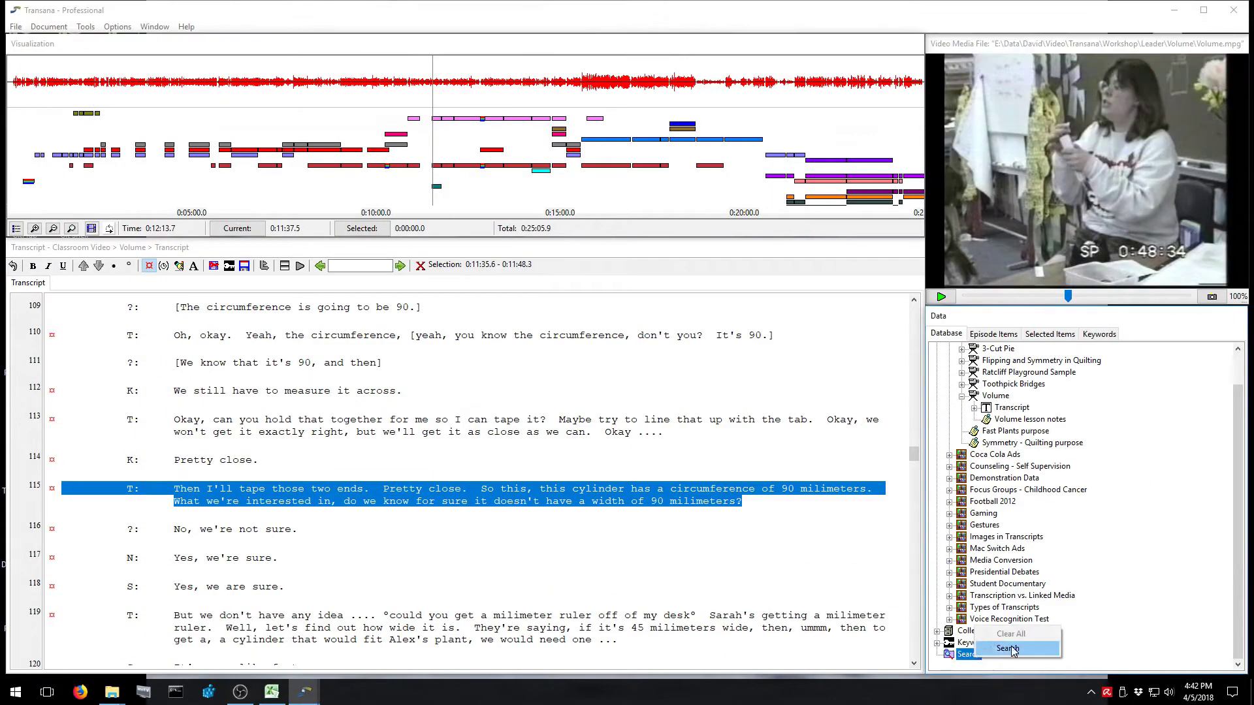
Step: Build the query Math Concepts:Diameter AND ( Teaching Technique:Encourage thinking in a new search
left_click(1009, 648)
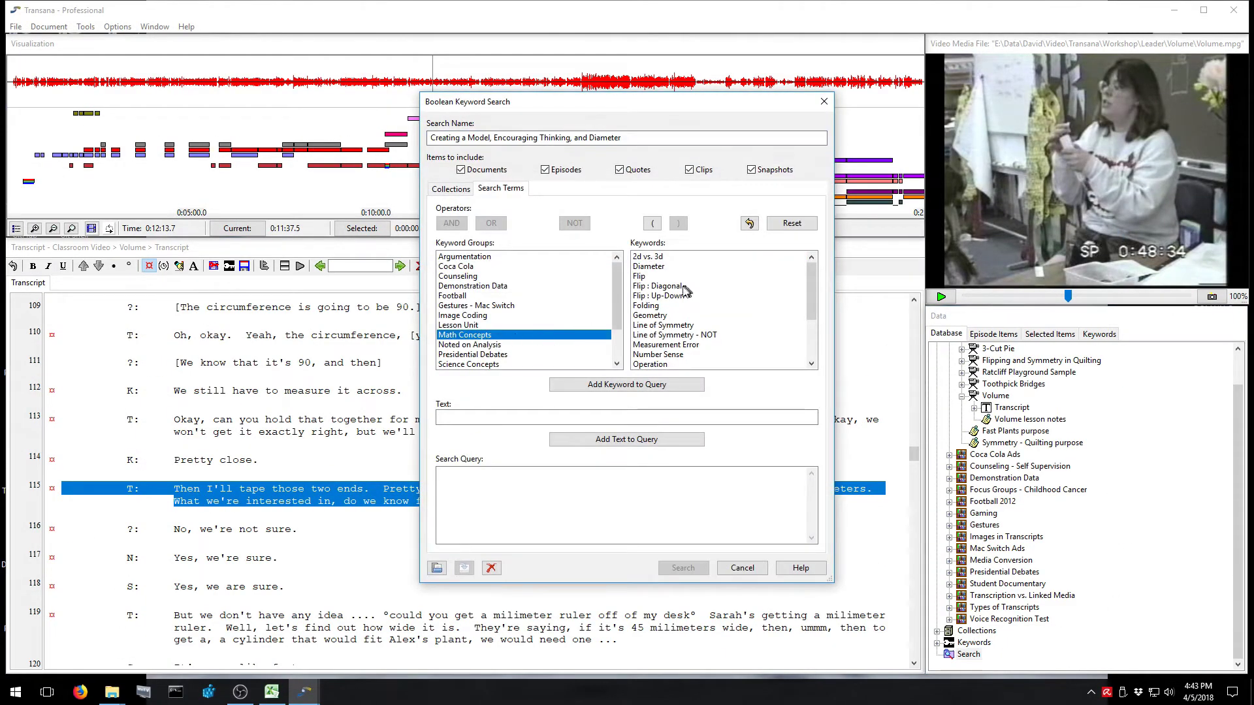
double_click(649, 267)
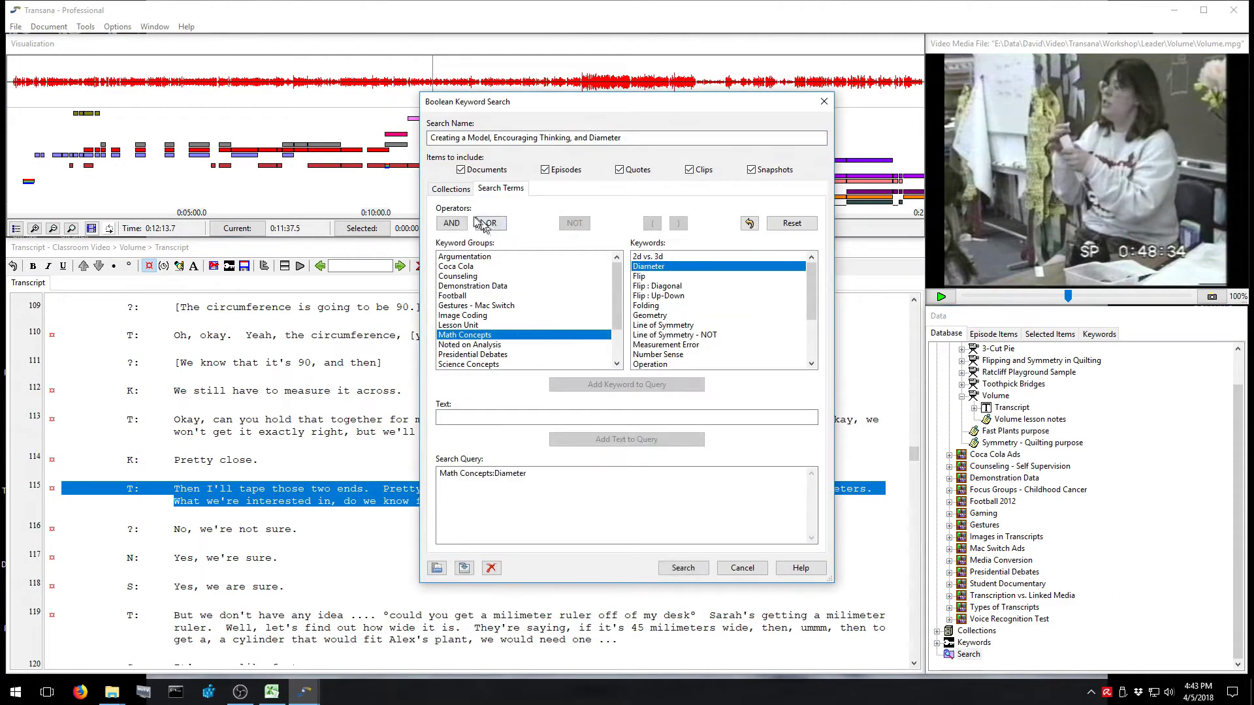
left_click(452, 223)
left_click(653, 223)
left_click(473, 365)
double_click(666, 325)
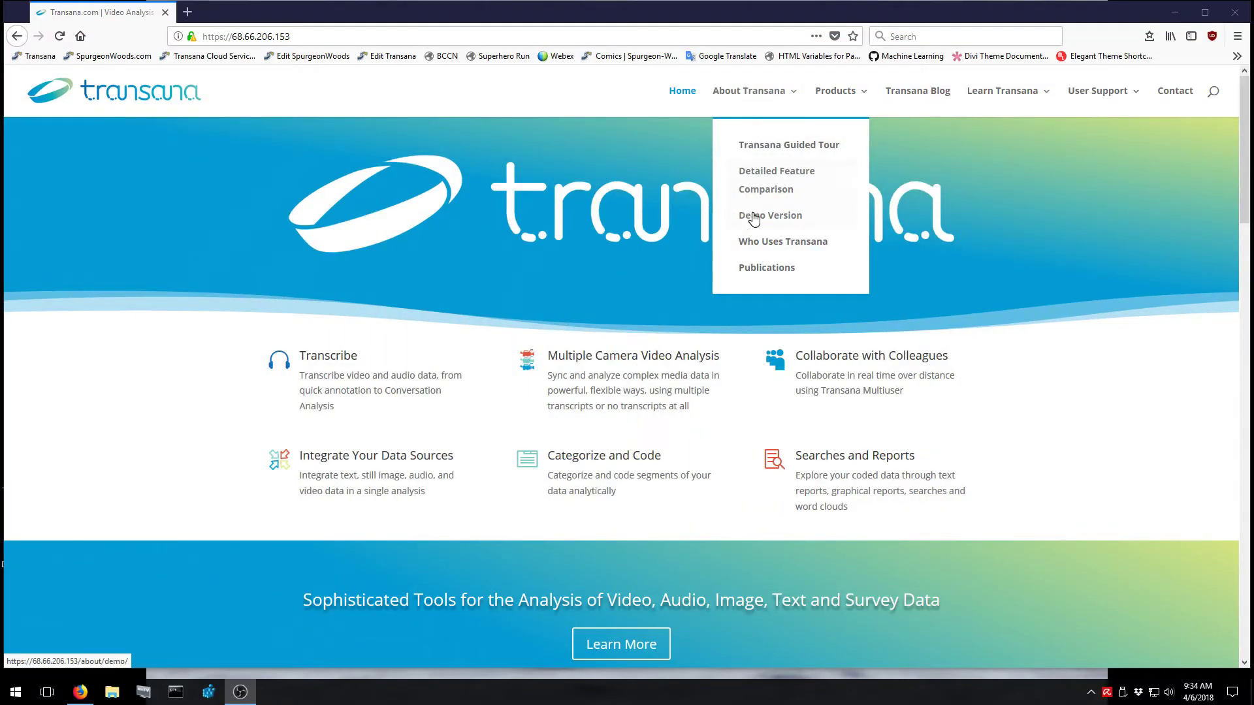
Step: View the Demonstration Version page, then scroll through the ScreenCasts tutorial video list
left_click(754, 217)
scroll(732, 325, "down", 6)
scroll(733, 327, "up", 7)
mouse_move(1030, 96)
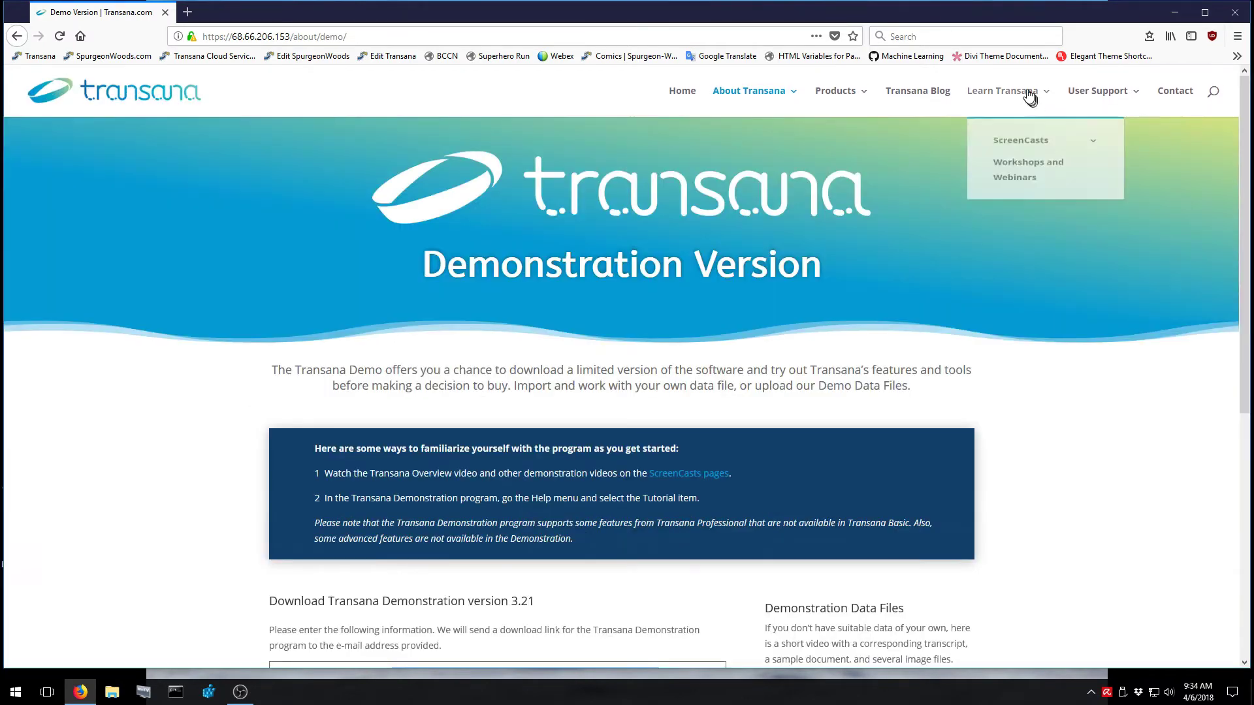
mouse_move(1009, 149)
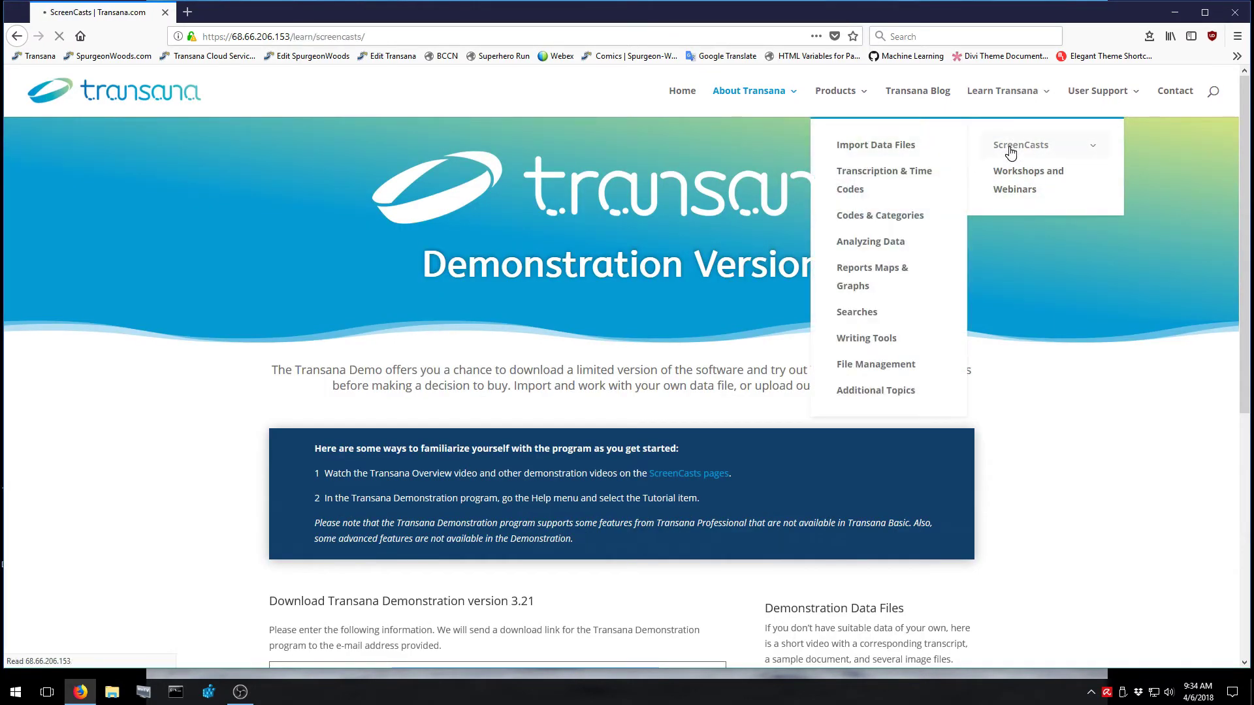
scroll(951, 239, "down", 7)
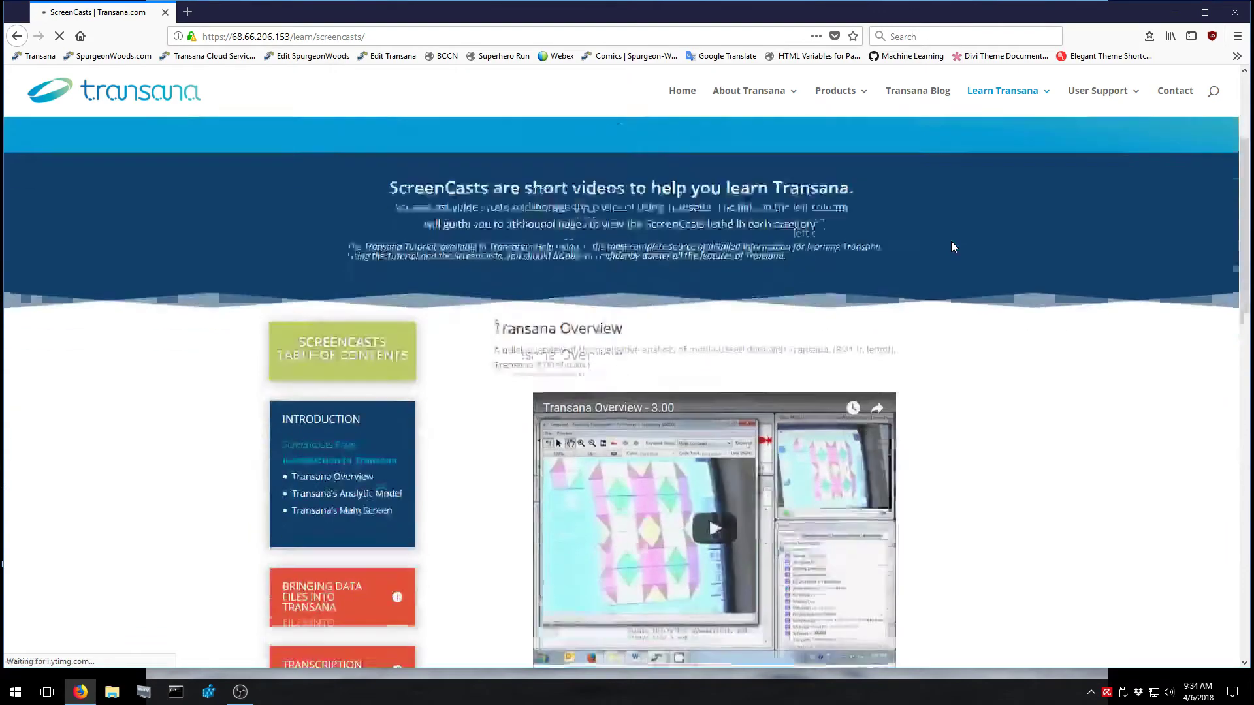
scroll(952, 247, "down", 8)
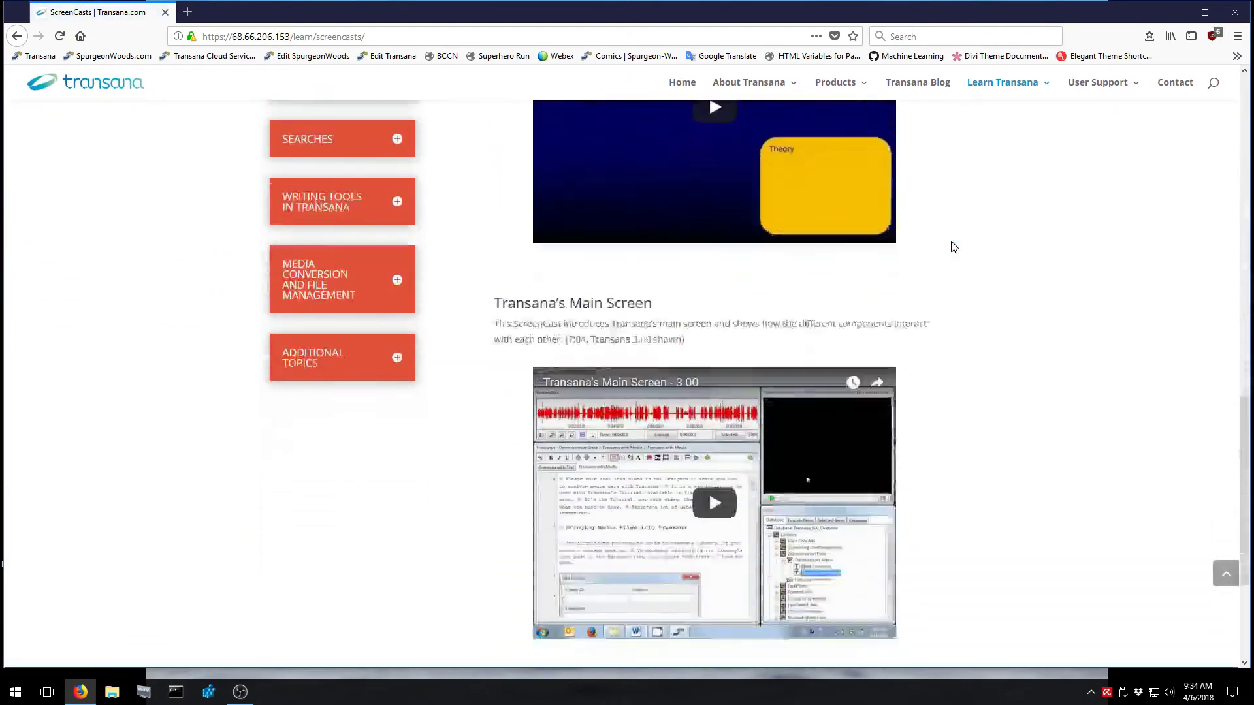